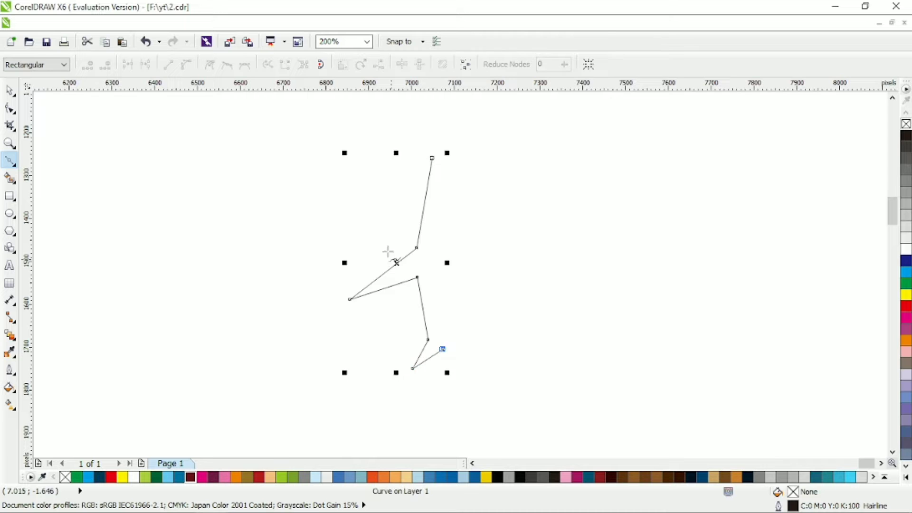
Reshape the straight fuselage nose line and the wing's front edge of the half airplane into smooth outward curves
key(F10)
drag(429, 210, 411, 207)
drag(383, 271, 381, 260)
drag(399, 220, 425, 257)
drag(405, 208, 416, 167)
drag(386, 252, 362, 326)
drag(362, 276, 343, 278)
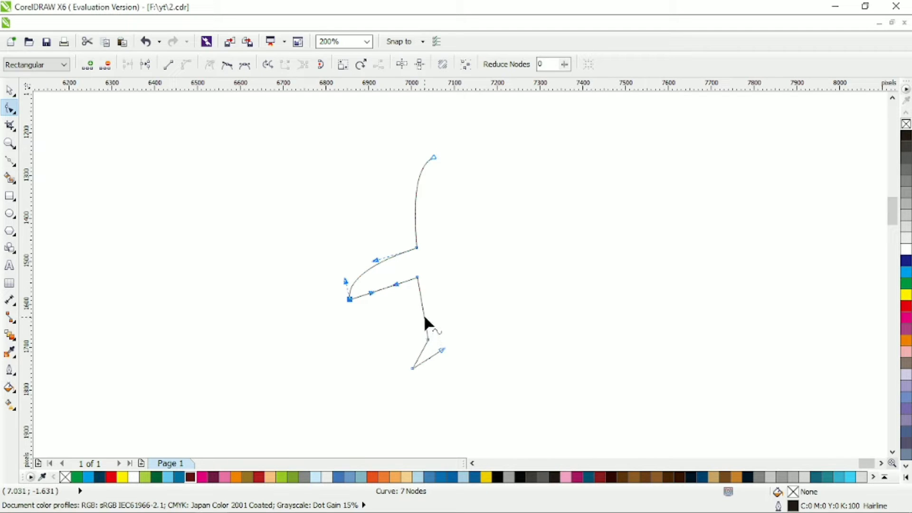
Bend the tail fin's front and rear edges into curves and adjust the tail nodes
drag(422, 355, 413, 354)
drag(403, 361, 422, 373)
drag(401, 356, 432, 356)
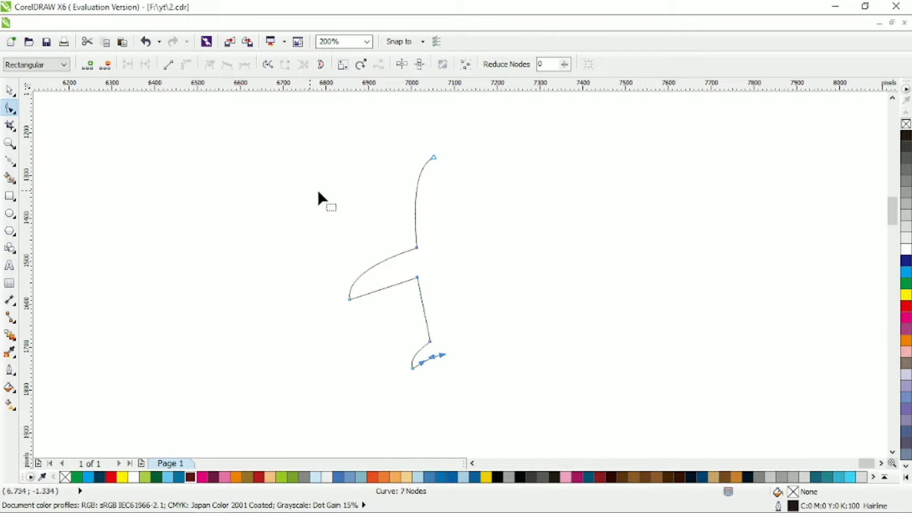
Move the wing's three nodes together slightly up along the fuselage
drag(416, 249, 429, 279)
drag(326, 226, 452, 303)
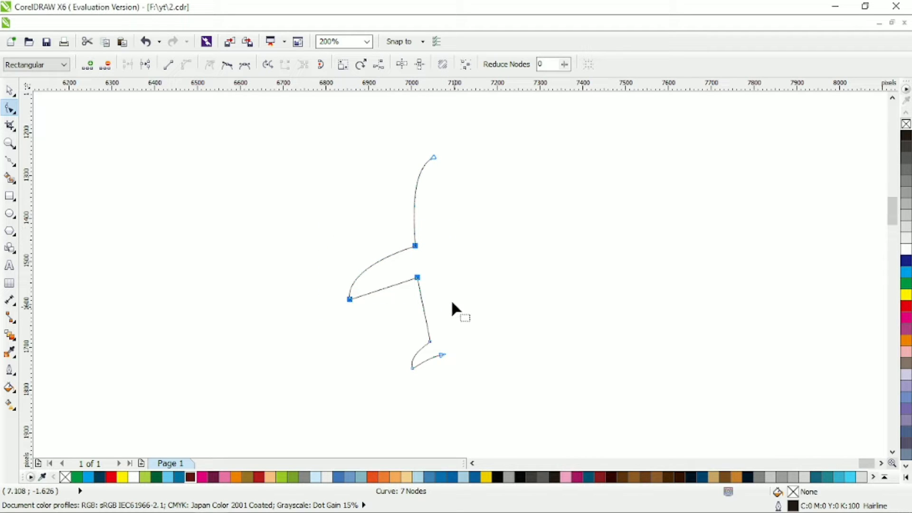
drag(414, 246, 421, 269)
click(395, 224)
key(space)
drag(420, 206, 435, 207)
right_click(434, 207)
key(ctrl+z)
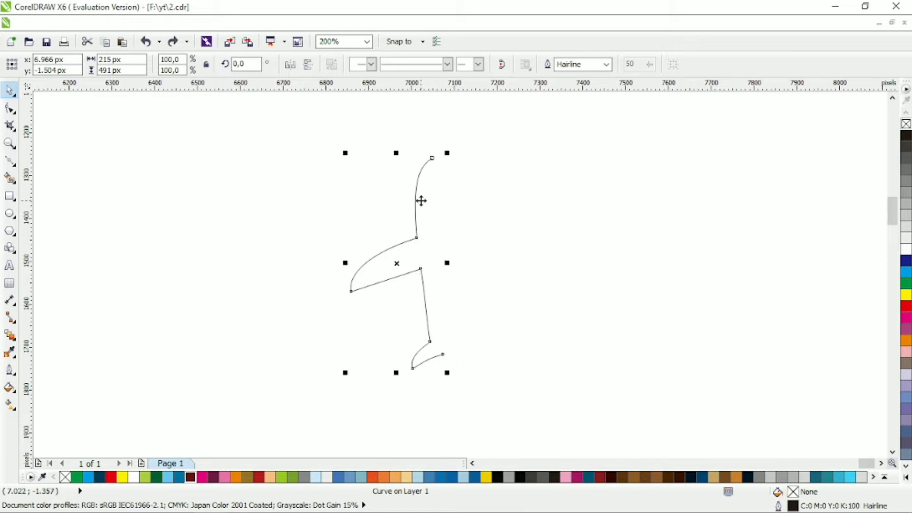
Rotate the half outline about 3 degrees clockwise, then mirror a copy horizontally and place it against the original to complete the airplane
click(421, 200)
drag(448, 153, 455, 156)
drag(431, 192, 451, 192)
right_click(451, 193)
click(290, 64)
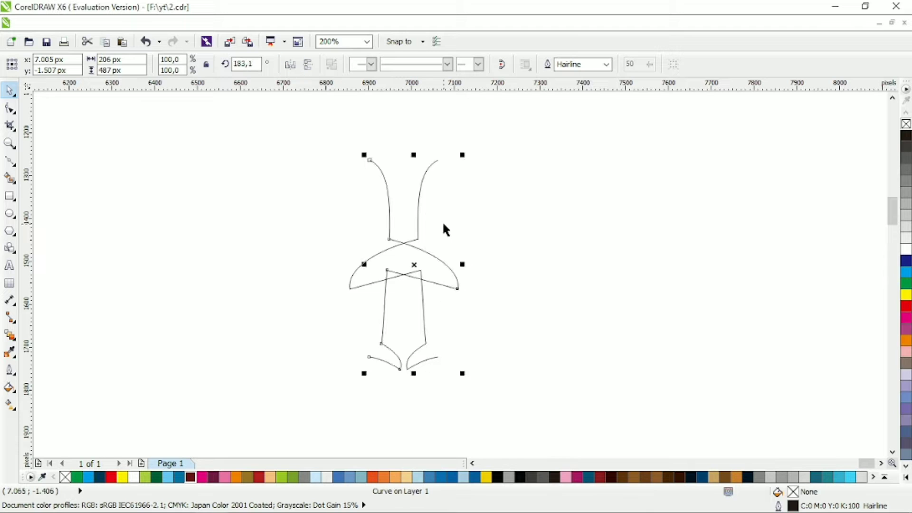
drag(373, 199, 446, 208)
Combine the two halves and join their end nodes at the nose and the tail into one closed outline
shift+click(424, 214)
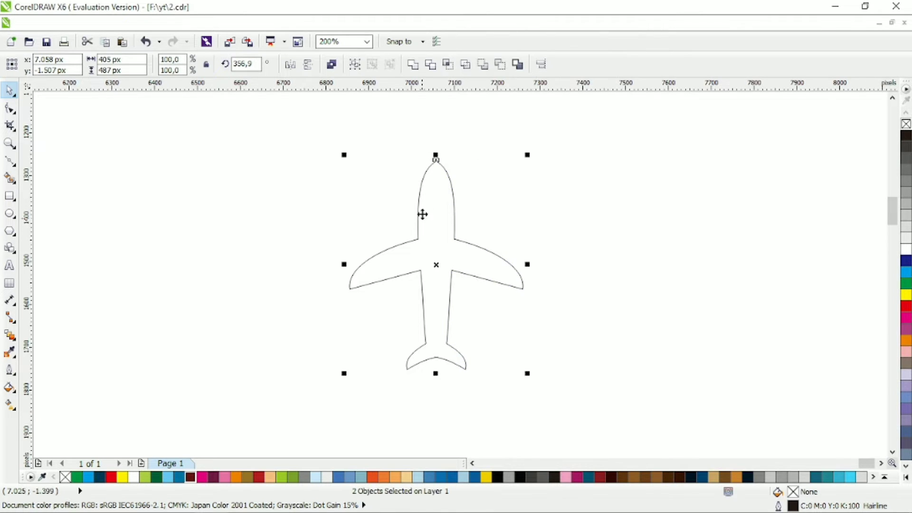
click(332, 64)
key(F10)
drag(465, 184, 465, 184)
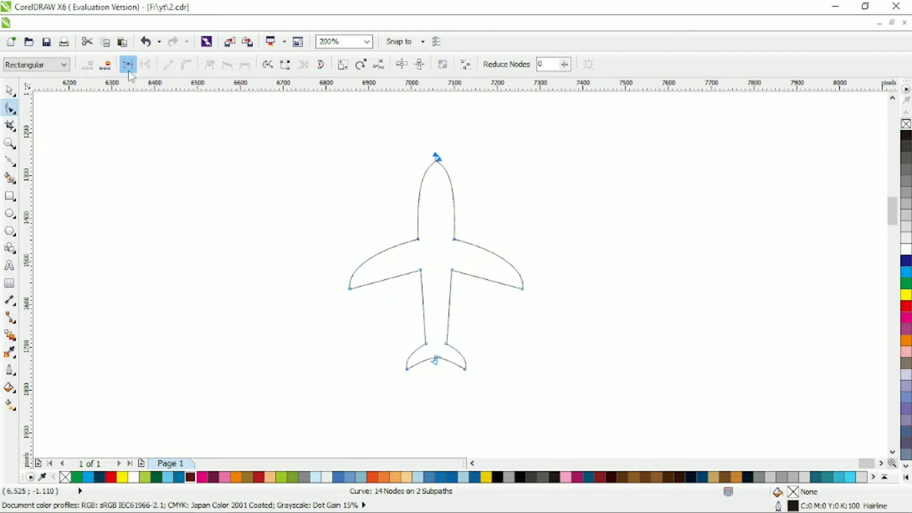
click(129, 68)
drag(447, 371, 447, 372)
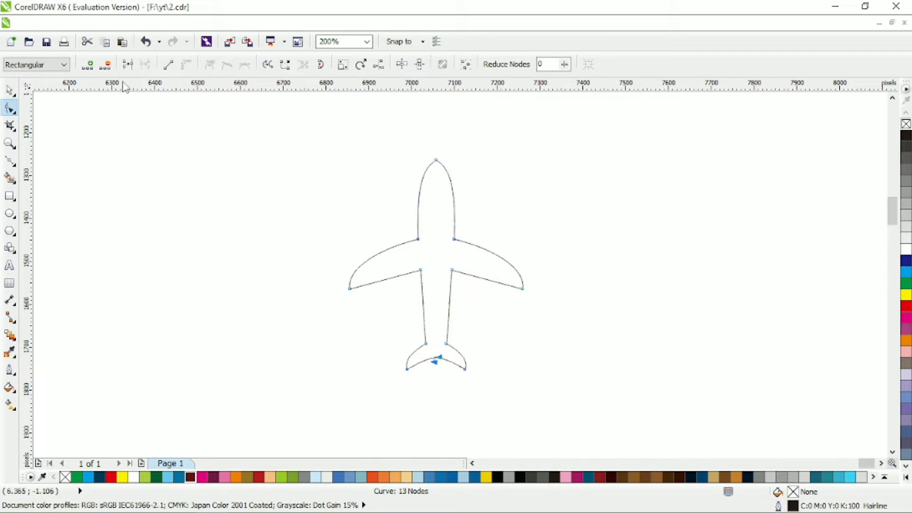
click(127, 64)
click(314, 216)
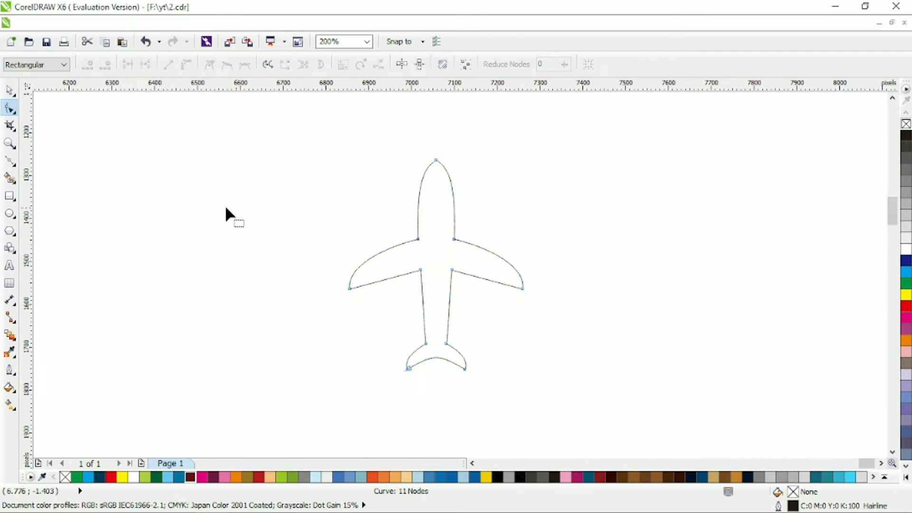
Rotate the airplane about 45 degrees clockwise and scale it down to about 264 px wide
click(10, 90)
click(449, 225)
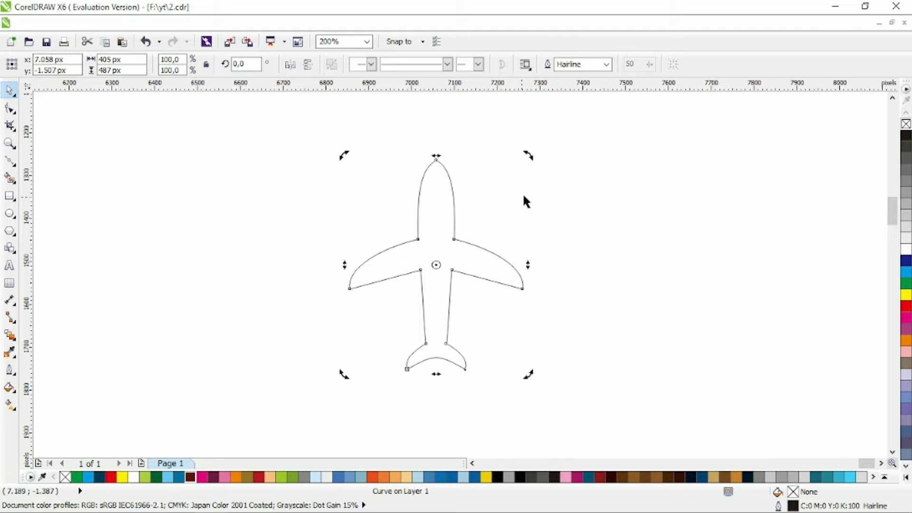
drag(530, 160, 547, 255)
drag(515, 184, 489, 227)
Draw a square around the airplane, convert it to curves and turn its sides into curves, forming a round shape about 472 px wide
click(10, 214)
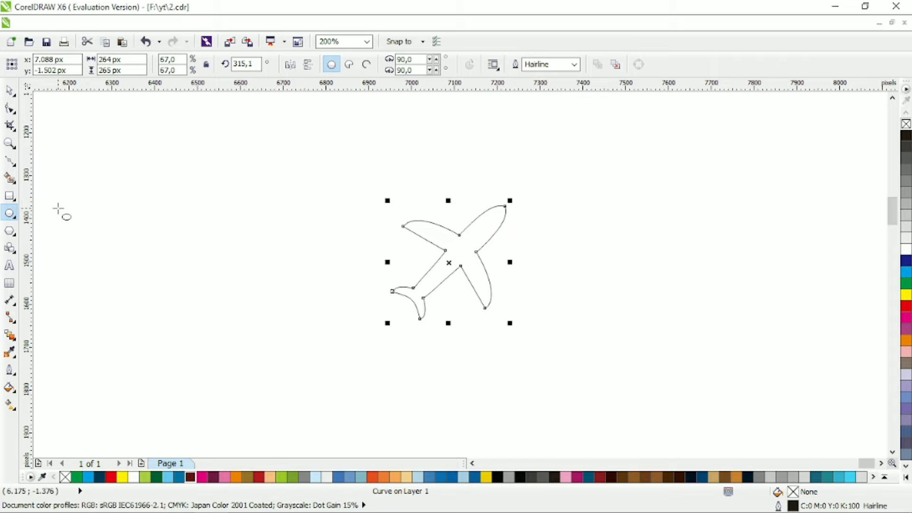
click(9, 196)
drag(369, 189, 518, 338)
key(ctrl+q)
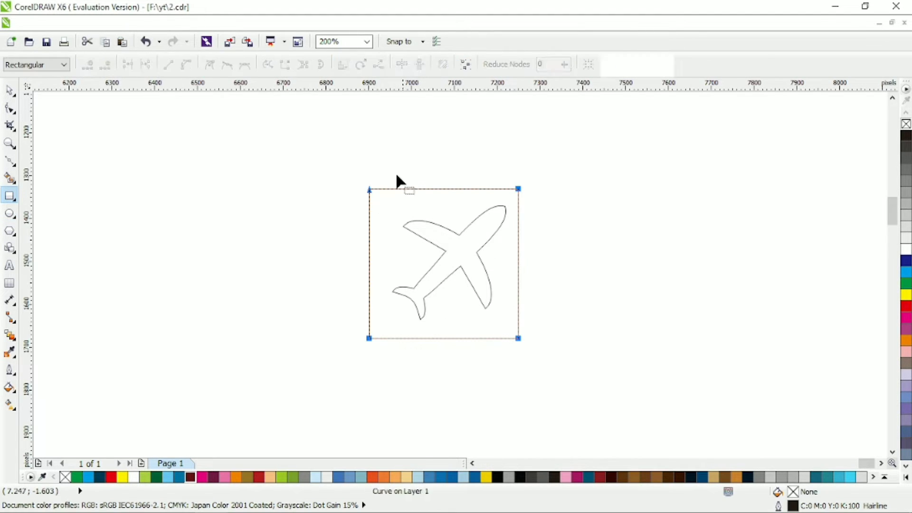
click(186, 64)
click(227, 65)
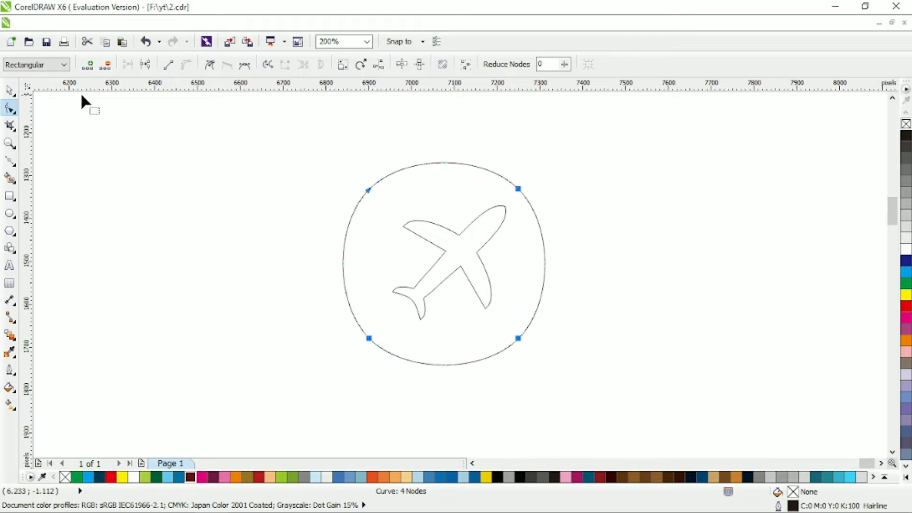
click(10, 89)
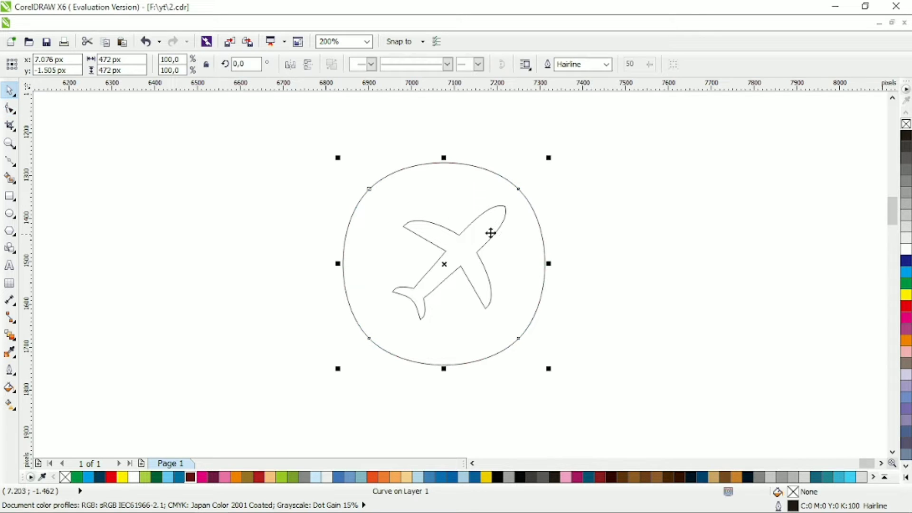
Enlarge the airplane to about 326 px wide and align its centre horizontally and vertically with the round shape
click(499, 210)
drag(509, 201, 493, 219)
shift+click(474, 190)
key(c)
key(e)
click(560, 175)
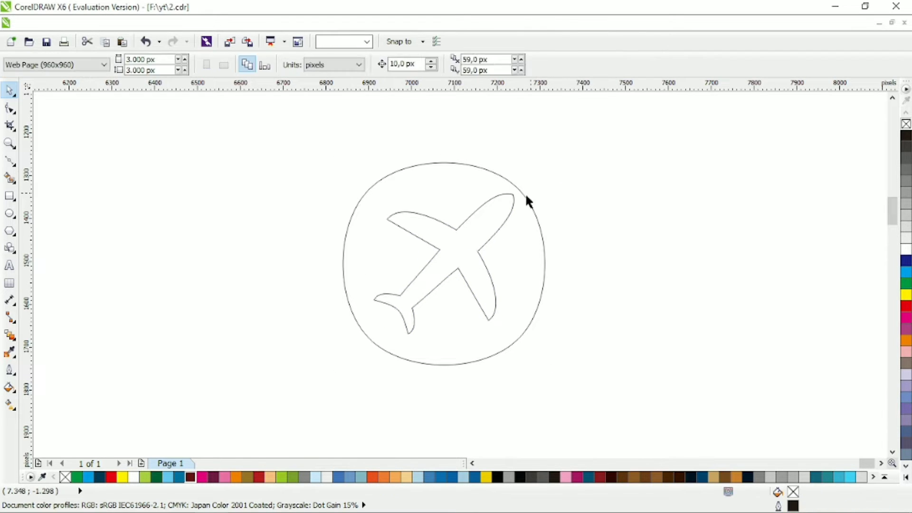
Enlarge the airplane towards its tail to about 356 px wide
click(514, 198)
click(10, 109)
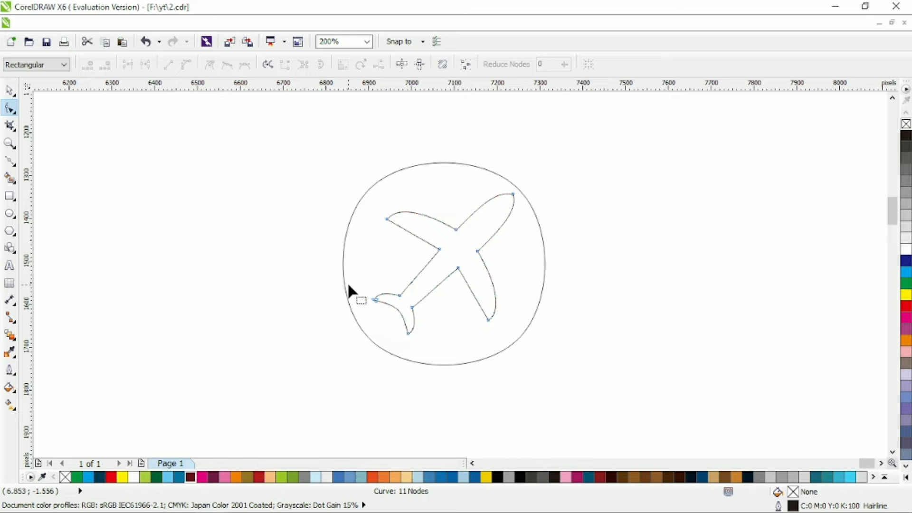
key(space)
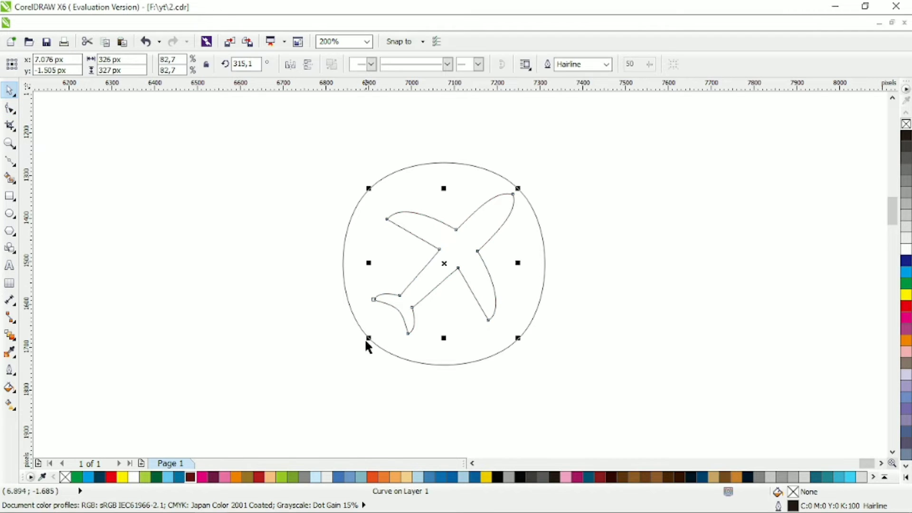
mouse_move(365, 338)
mouse_down()
mouse_move(358, 359)
mouse_move(356, 351)
mouse_up()
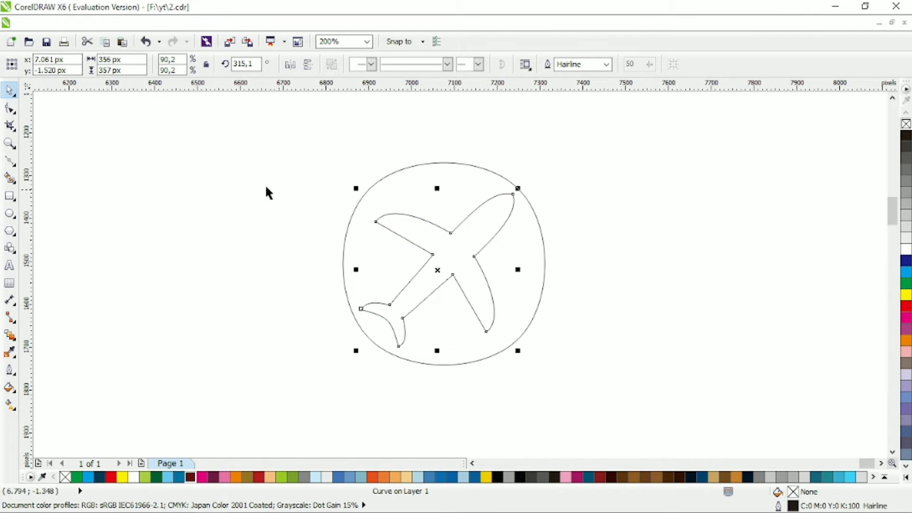
Extend the airplane's wing tips, tail tips and nose past the round shape's edge and adjust the airplane's position over it
click(9, 108)
click(376, 222)
drag(376, 222, 349, 211)
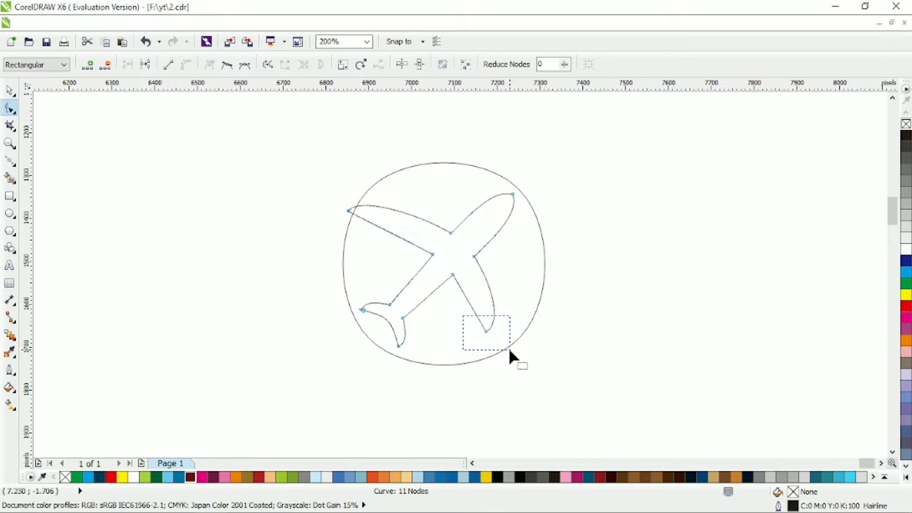
drag(486, 332, 497, 360)
drag(379, 366, 398, 358)
drag(380, 327, 345, 308)
drag(515, 194, 535, 177)
click(16, 95)
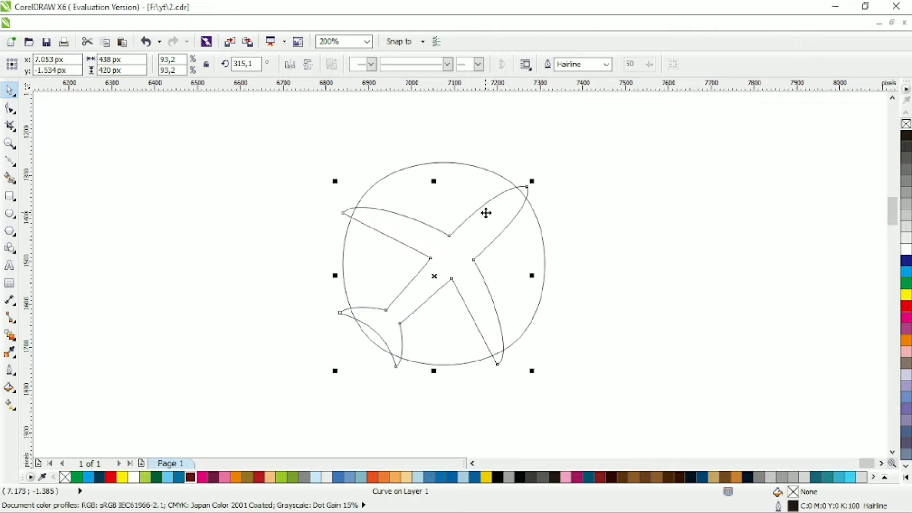
drag(485, 212, 485, 210)
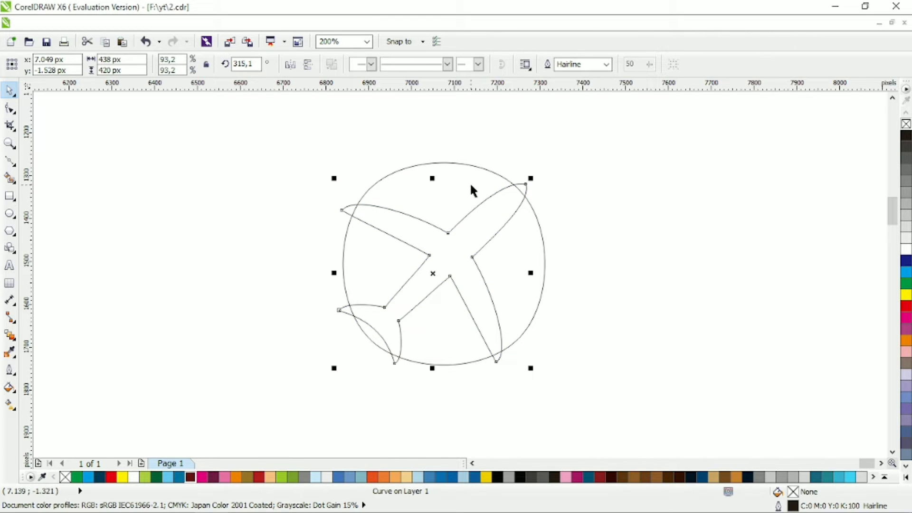
Trim the round shape with the airplane and delete the airplane outline
key(ctrl+a)
click(433, 69)
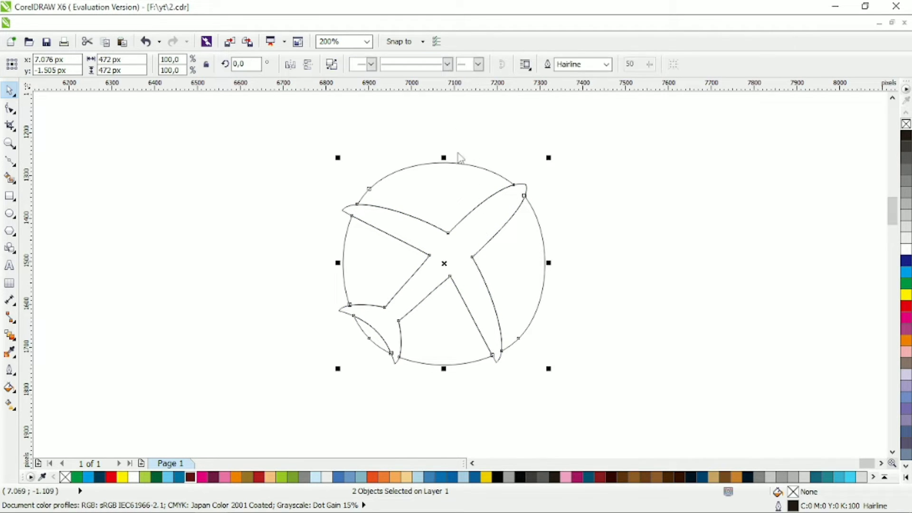
click(488, 231)
key(Delete)
Break the trimmed round shape apart and fill its upper piece with golden yellow (C8 M18 Y96 K0)
click(455, 183)
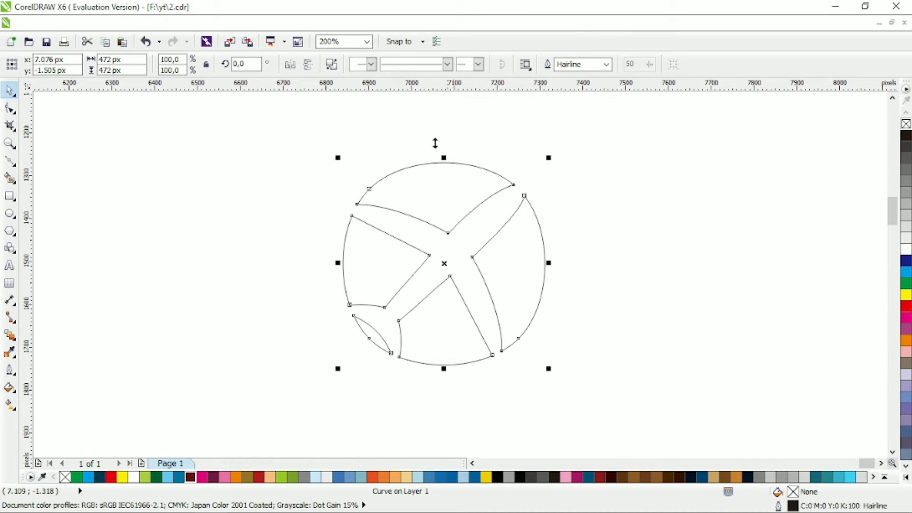
click(370, 177)
click(443, 194)
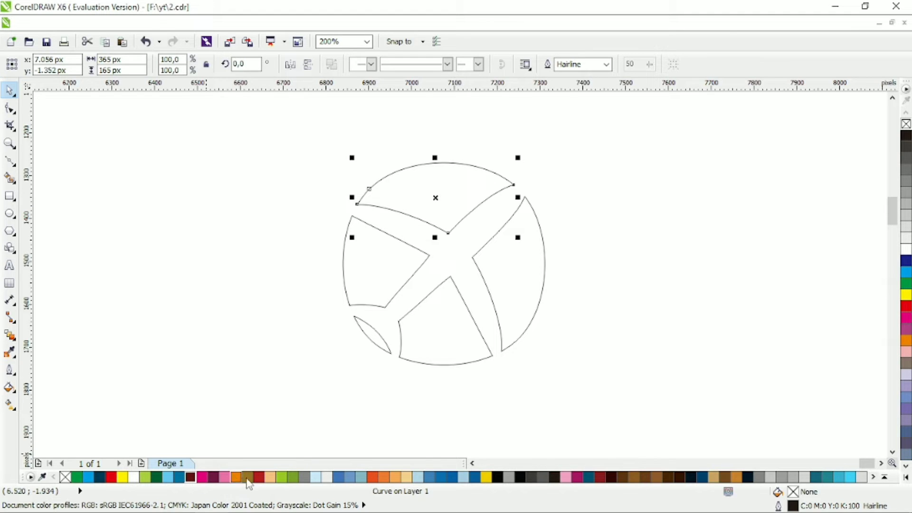
click(486, 477)
Fill the piece right of the airplane red, the left piece light blue, the lower piece magenta and the small tail piece green
click(520, 321)
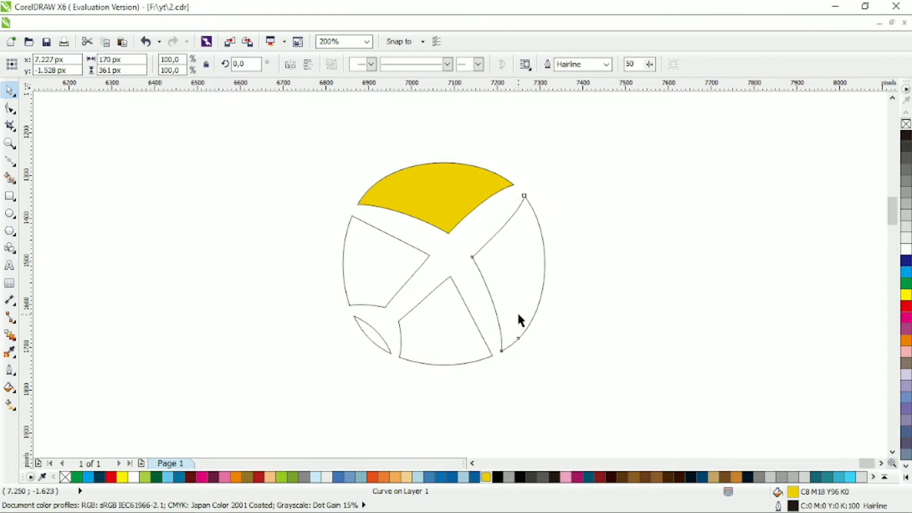
click(112, 477)
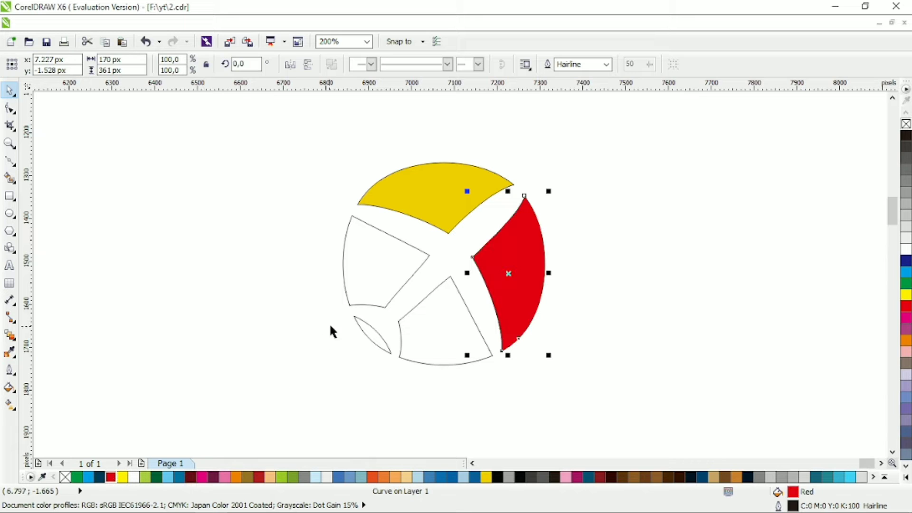
click(360, 283)
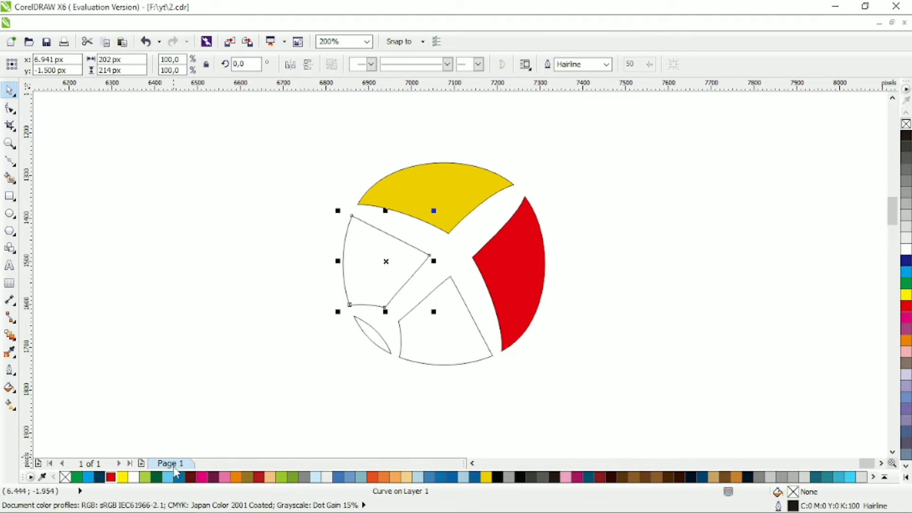
click(90, 477)
click(401, 361)
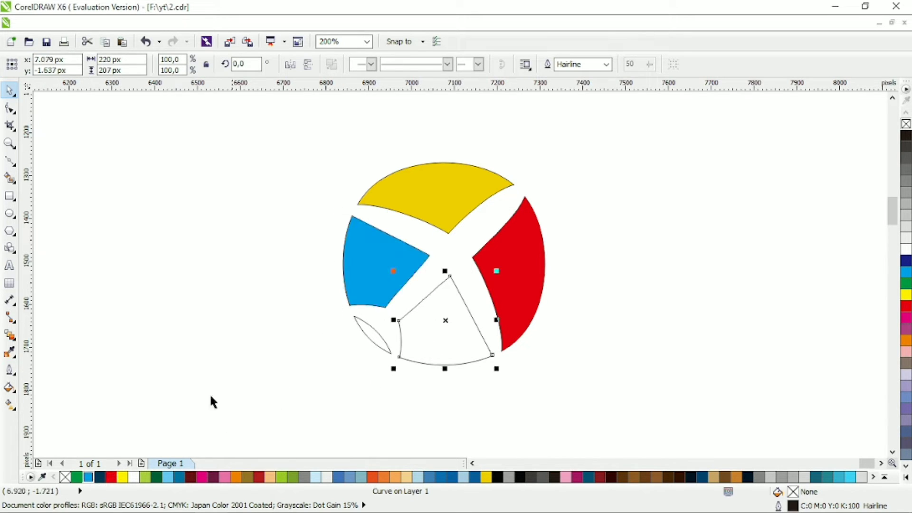
click(202, 477)
click(381, 339)
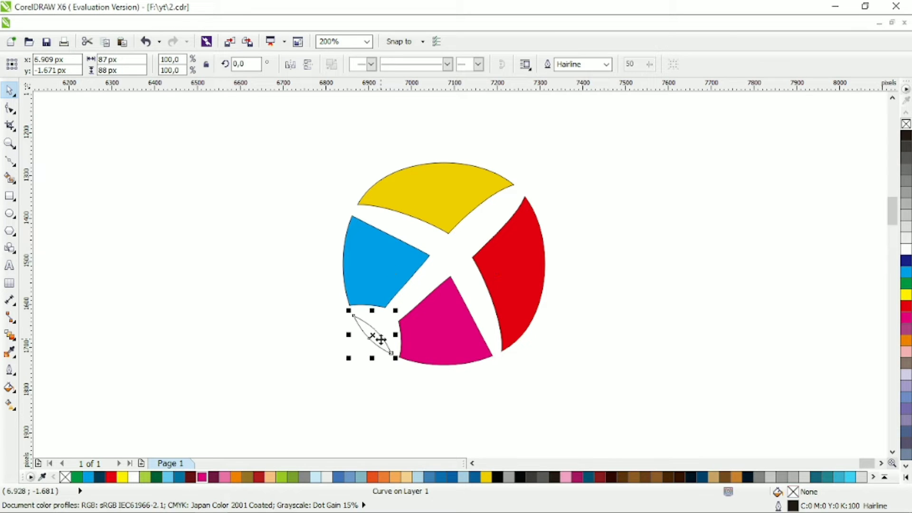
click(77, 477)
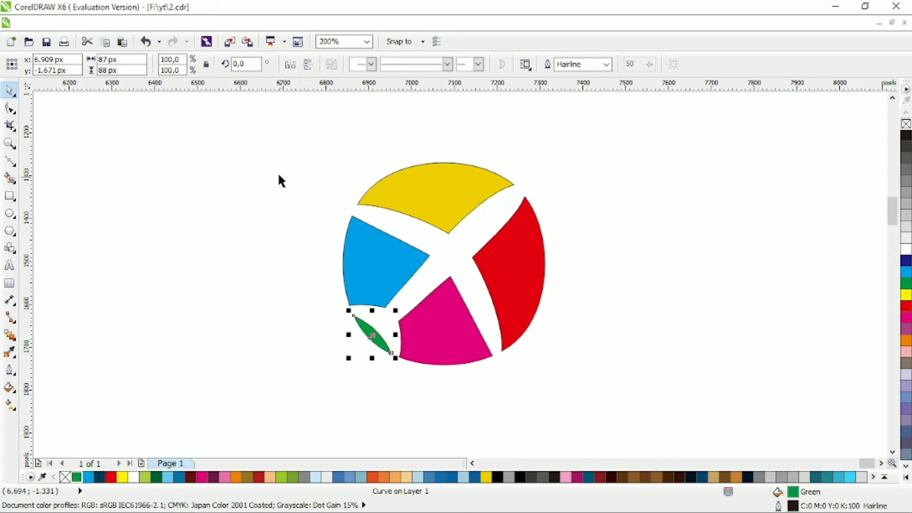
Remove the outlines from all five pieces, scale them together to about 267 px wide and move them up slightly
drag(289, 120, 605, 385)
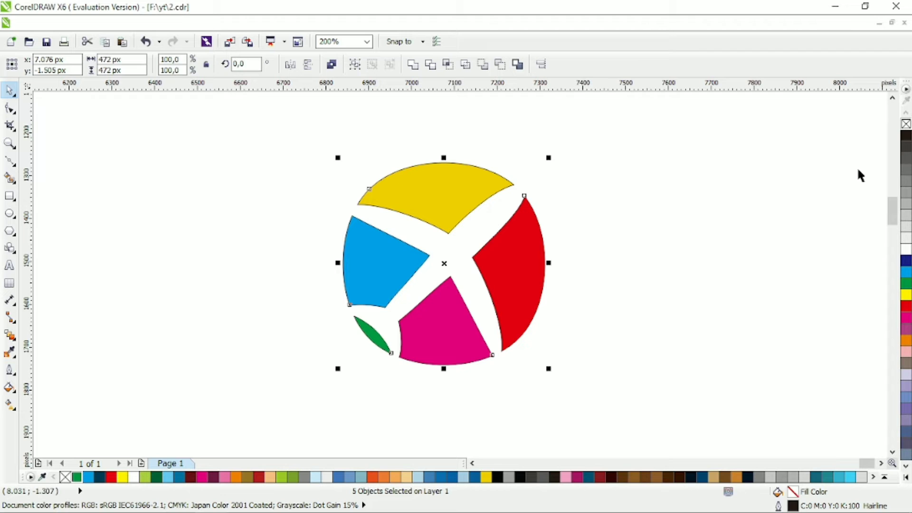
right_click(906, 124)
drag(553, 156, 500, 201)
drag(486, 271, 485, 239)
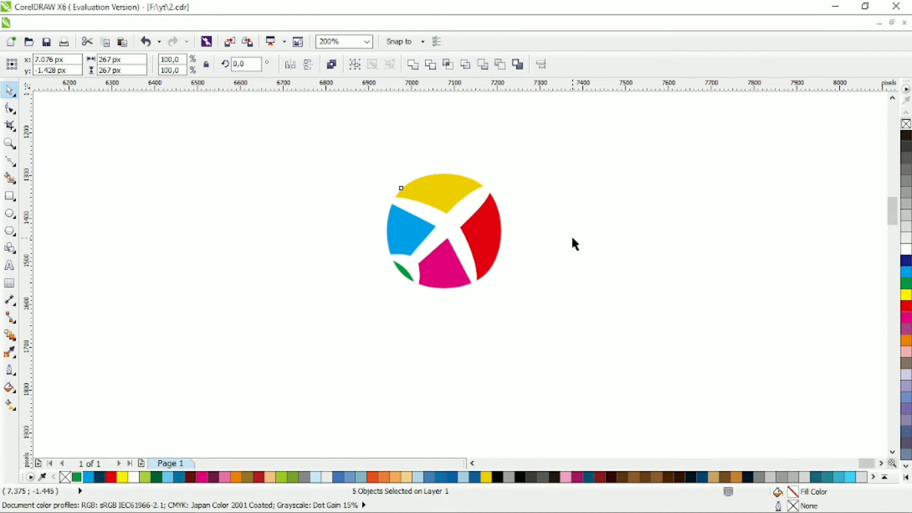
Group the five coloured pieces into one logo object
click(308, 179)
drag(397, 166, 568, 317)
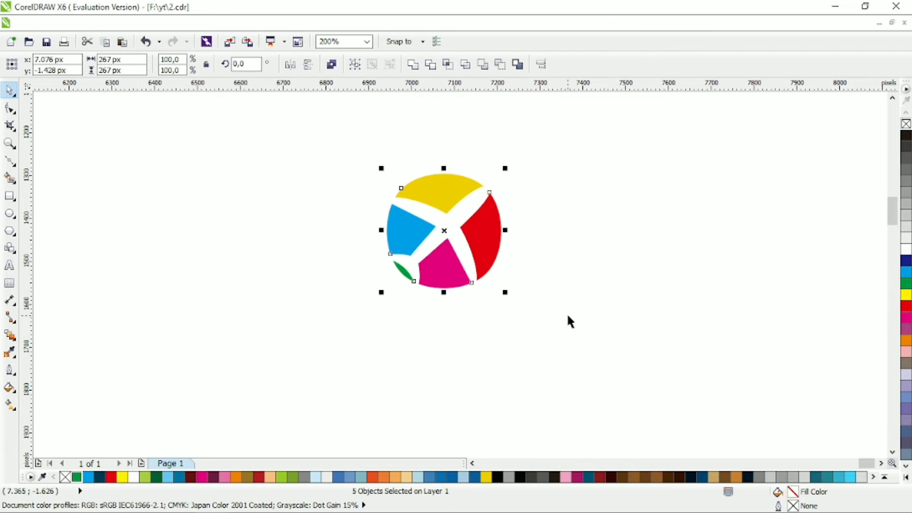
click(355, 64)
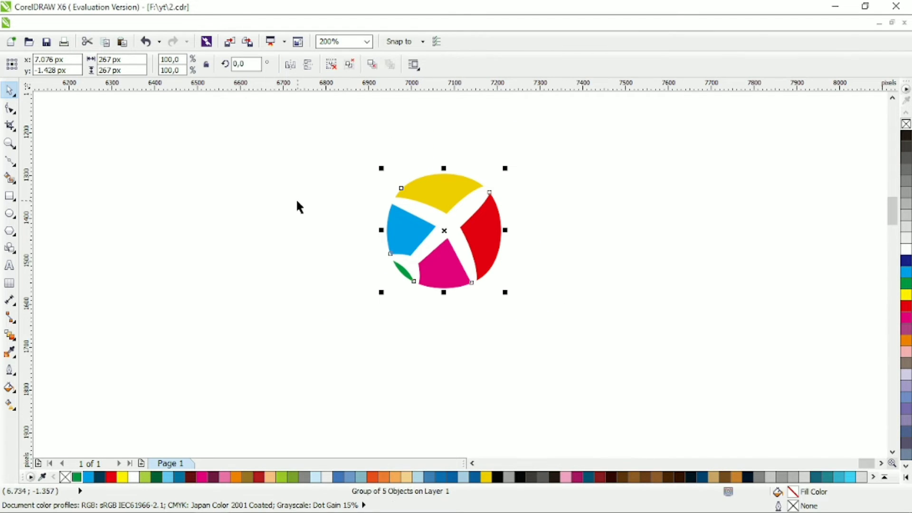
click(296, 198)
Add the artistic text TRAVEL just beneath the round logo
click(9, 265)
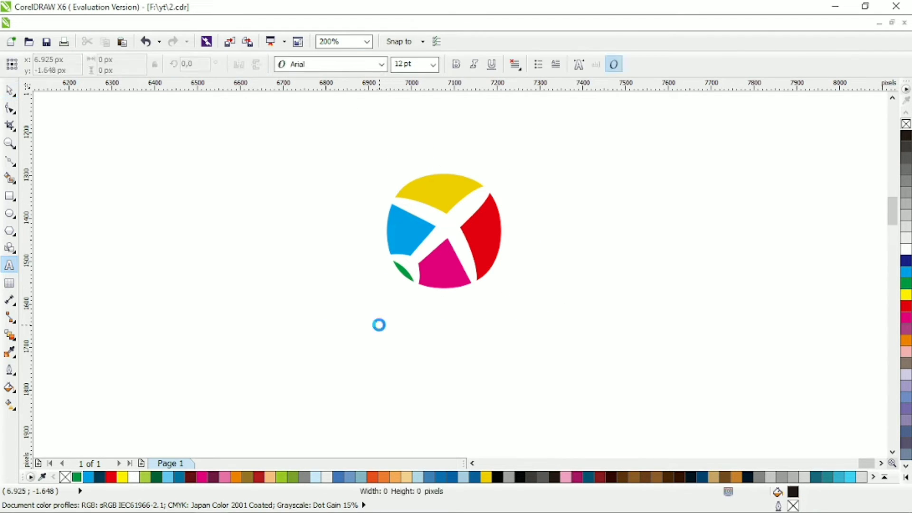
click(379, 318)
text(TRAVEL)
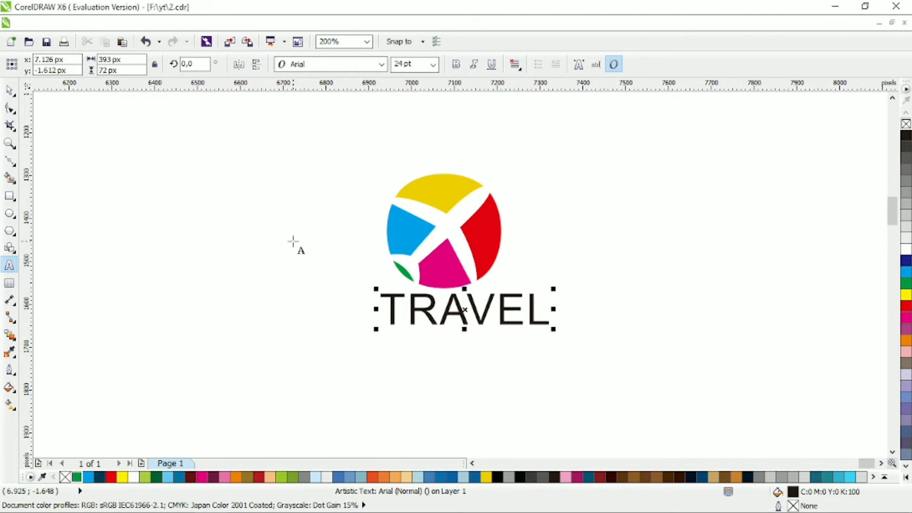
Set the TRAVEL text in bold Calibri and scale it down to about 195 px wide
click(9, 90)
click(381, 65)
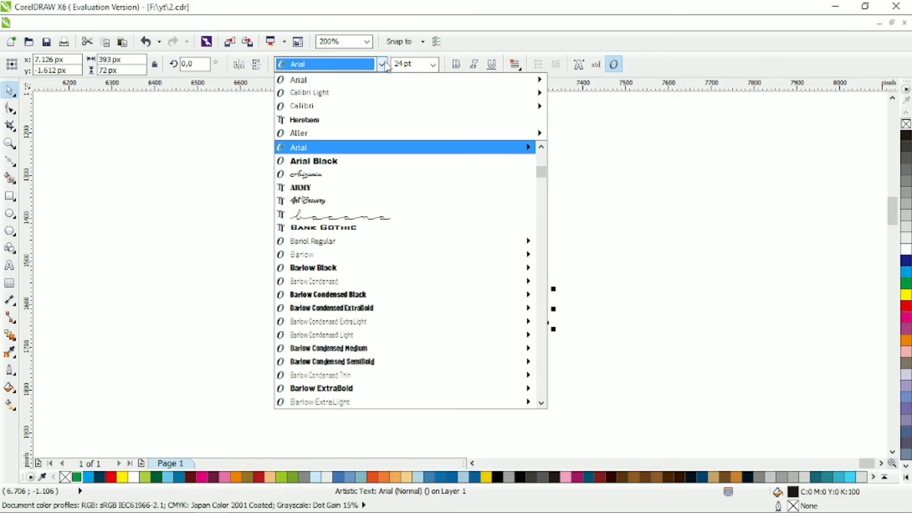
click(370, 106)
click(456, 64)
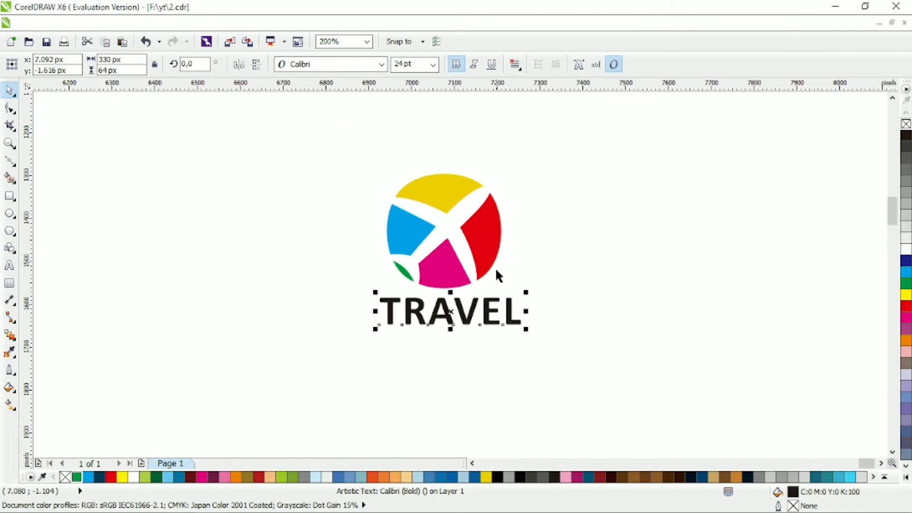
drag(529, 290, 493, 303)
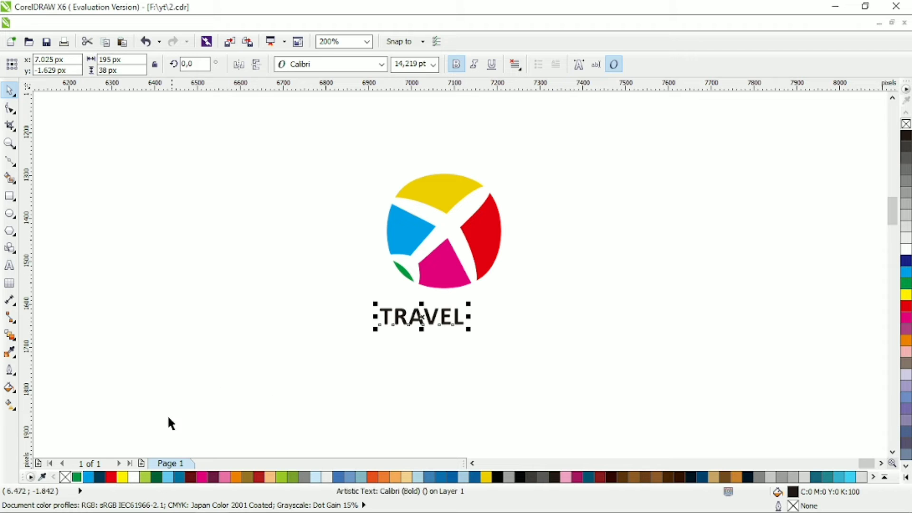
Fill the TRAVEL text dark blue (C100 M81 Y54 K20) and centre it horizontally with the logo
click(99, 476)
drag(347, 126, 552, 368)
key(c)
key(Escape)
Duplicate the TRAVEL text directly below itself and change the copy's wording to LOGO DESIGN
click(466, 317)
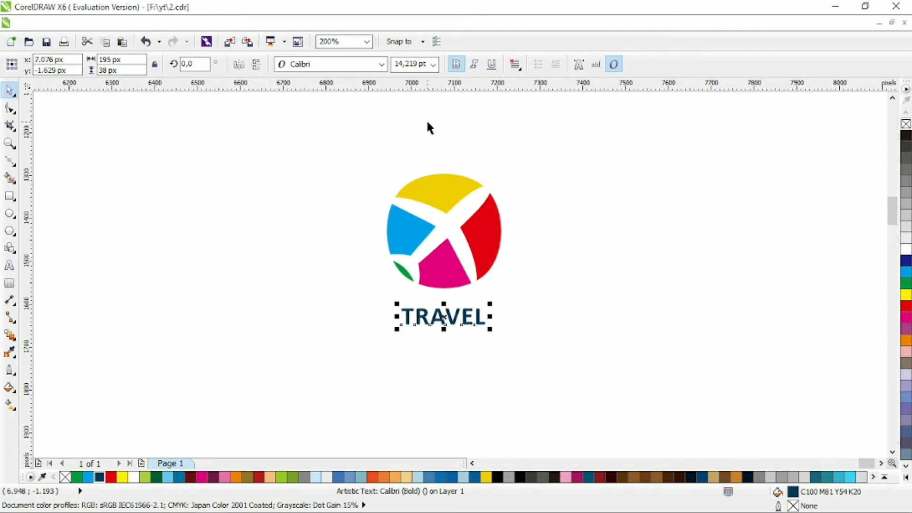
right_click(466, 346)
drag(464, 319, 465, 346)
double_click(465, 347)
key(ctrl+a)
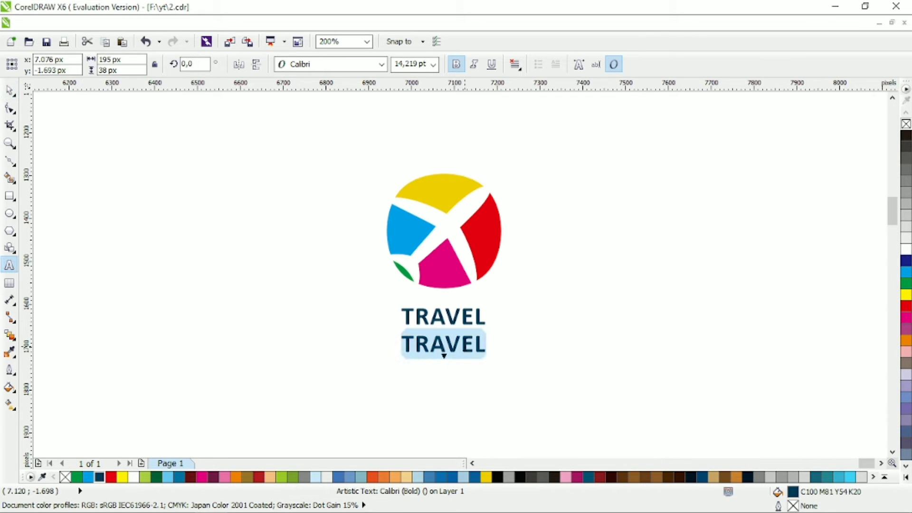
text(LOGO DESIGN)
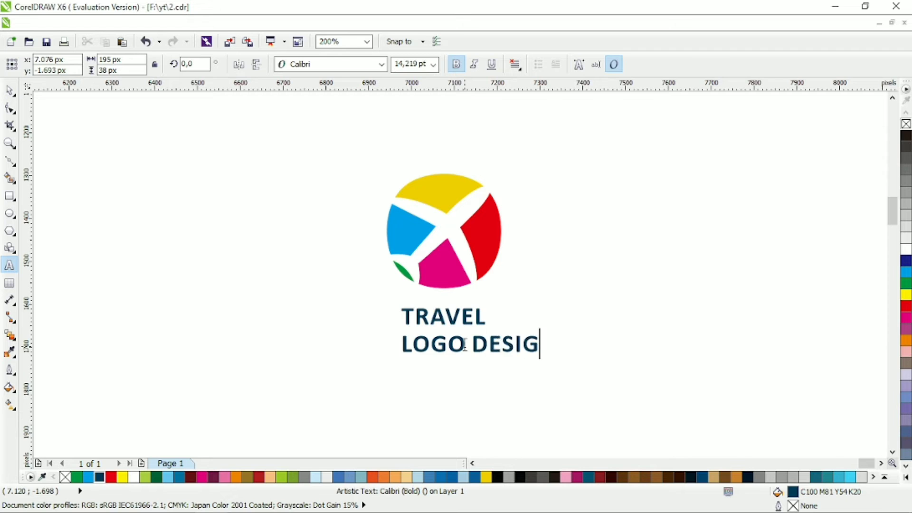
click(9, 91)
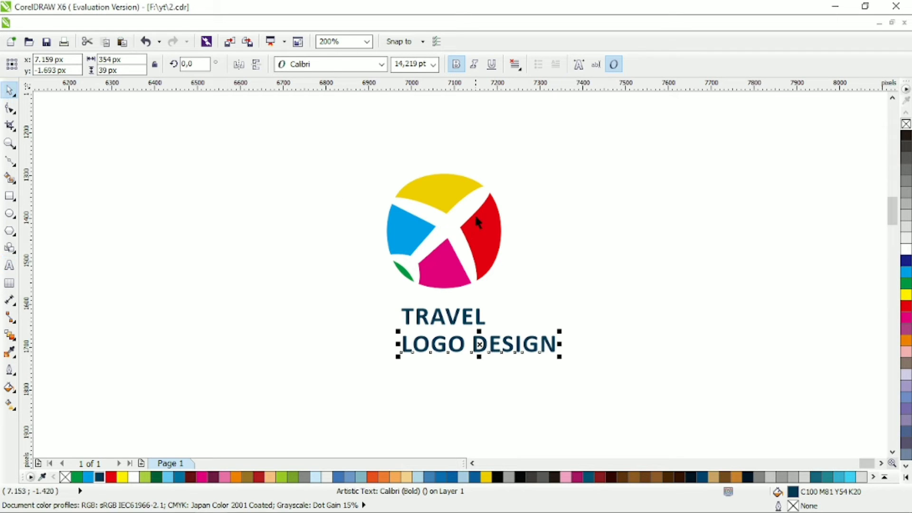
Shrink the LOGO DESIGN line to about 3.7 pt and centre-align both text lines under the logo
drag(558, 361, 447, 351)
drag(345, 362, 546, 125)
drag(546, 295, 393, 375)
click(516, 64)
click(520, 110)
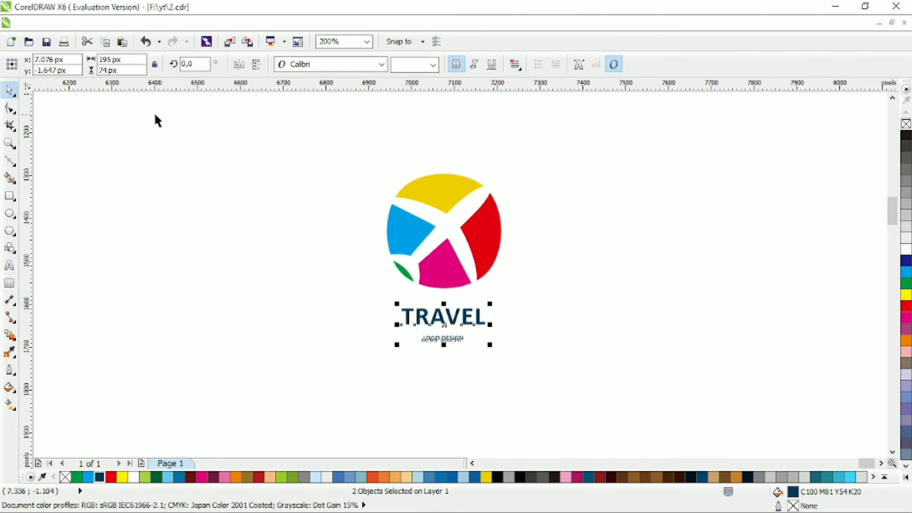
Widen the letter spacing of TRAVEL and LOGO DESIGN, and place LOGO DESIGN slightly closer beneath TRAVEL
click(9, 108)
click(475, 319)
drag(485, 328, 502, 346)
click(453, 338)
click(9, 90)
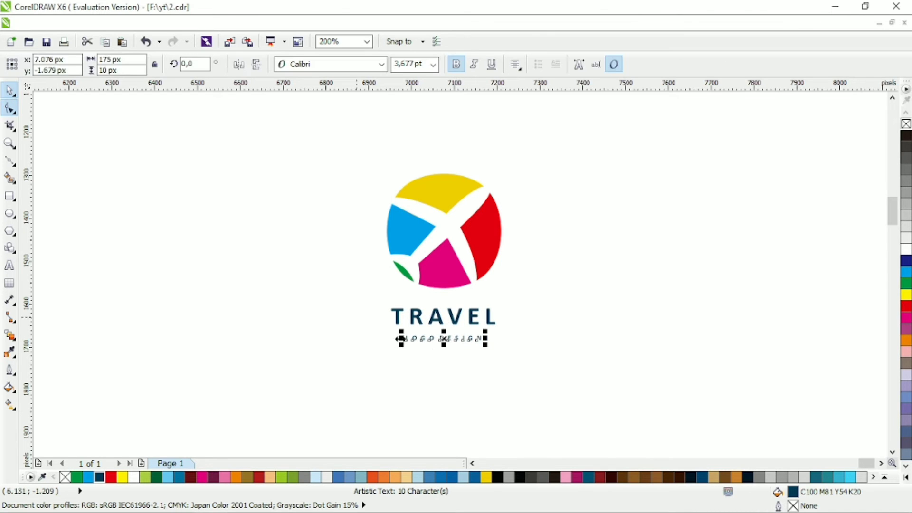
click(472, 355)
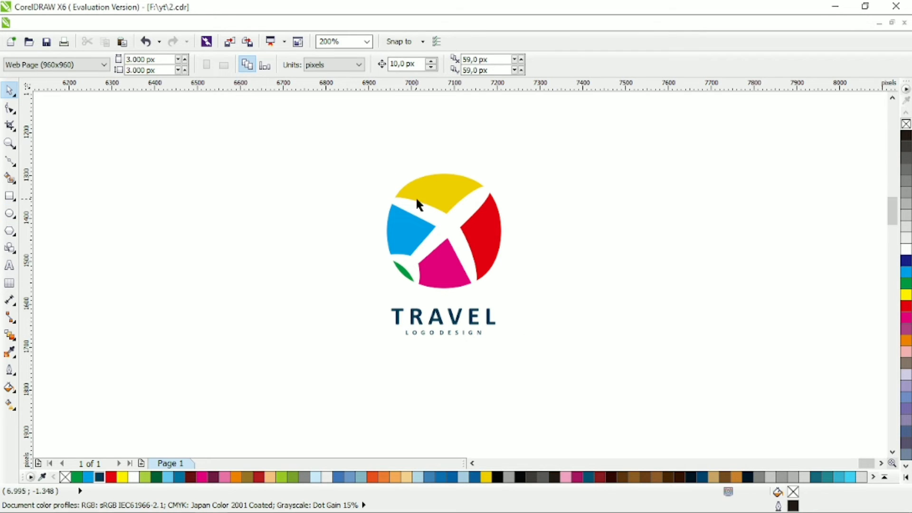
Draw a square about 200 px wide beside the logo, convert it to curves and bulge its sides into a round shape
click(9, 196)
drag(289, 181, 374, 267)
key(ctrl+q)
key(F10)
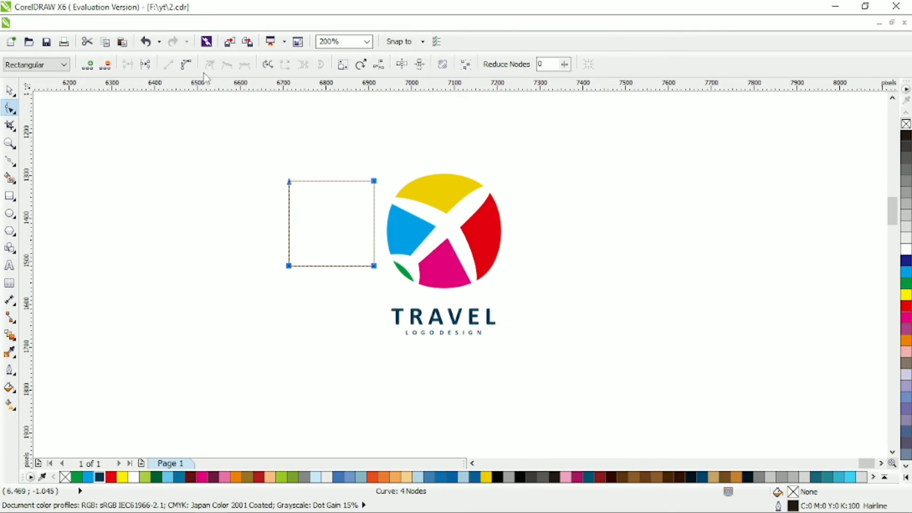
click(227, 69)
click(9, 91)
Centre the round outline horizontally and vertically on the logo group
shift+click(442, 185)
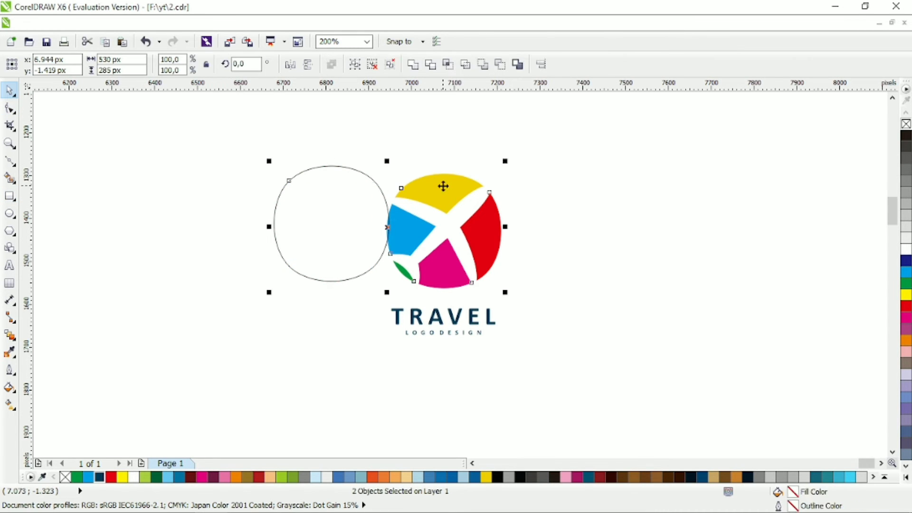
key(c)
key(e)
click(473, 181)
Scale the round outline about its centre to about 186 px wide and rotate it to about 348.8°
scroll(473, 179, up, 2)
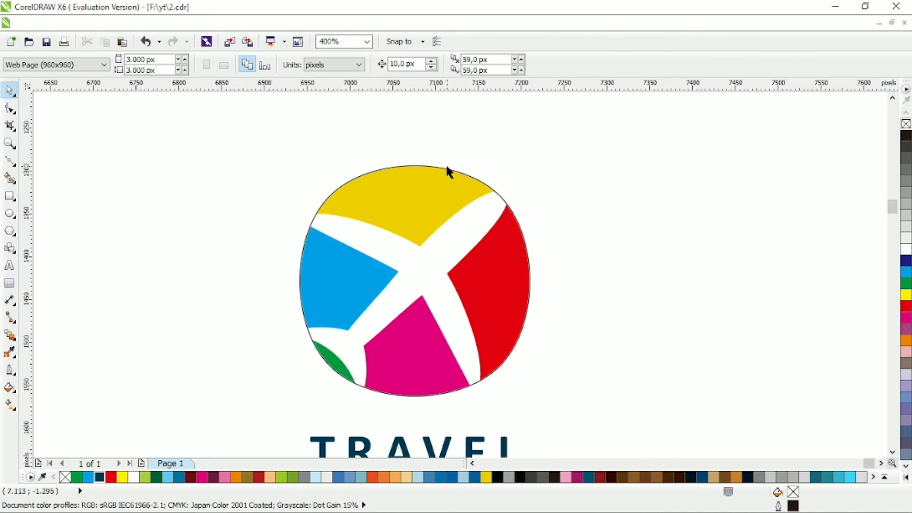
drag(533, 161, 506, 197)
click(456, 224)
click(430, 216)
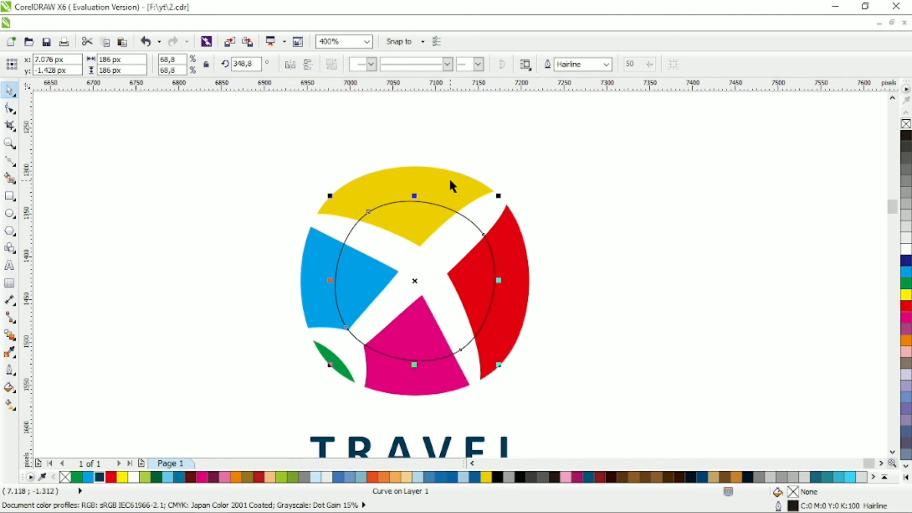
Intersect the round outline with the logo group and delete the leftover outline
shift+click(450, 180)
click(448, 65)
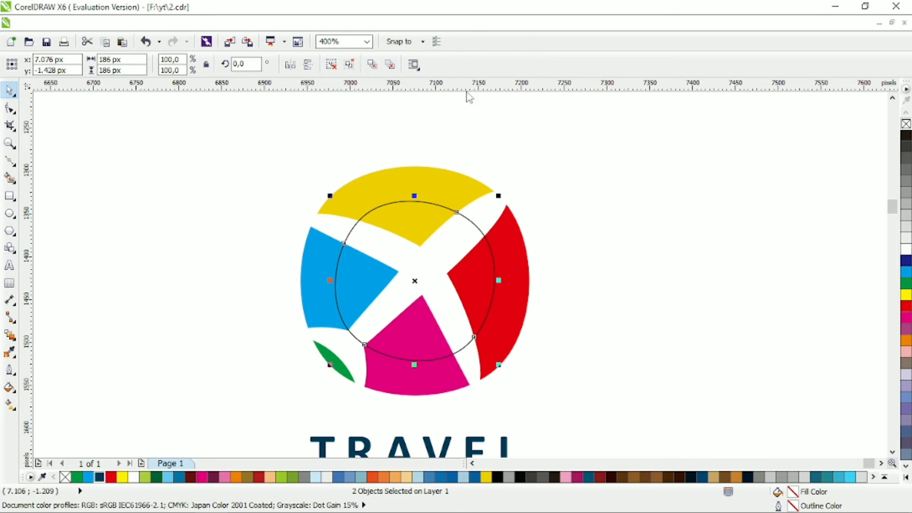
click(462, 209)
Ungroup the five outer logo pieces and the four intersected inner pieces
click(460, 187)
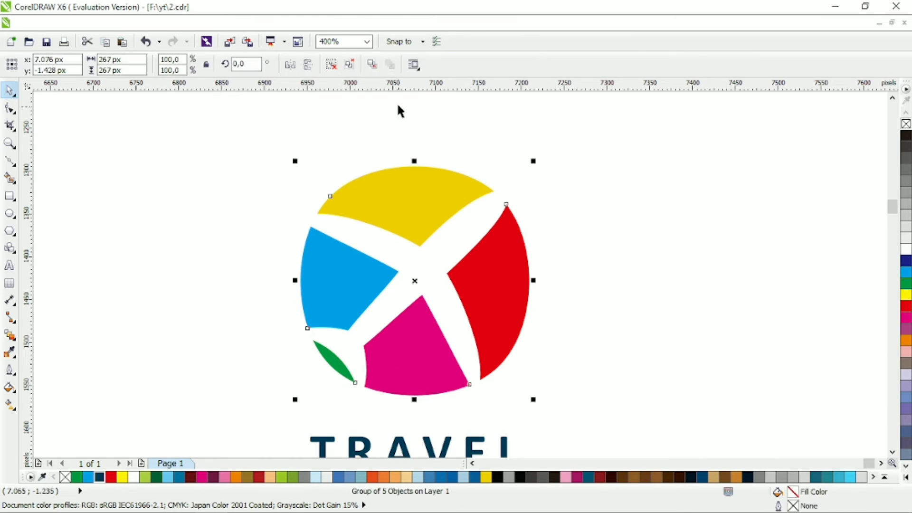
click(348, 65)
click(431, 142)
click(412, 216)
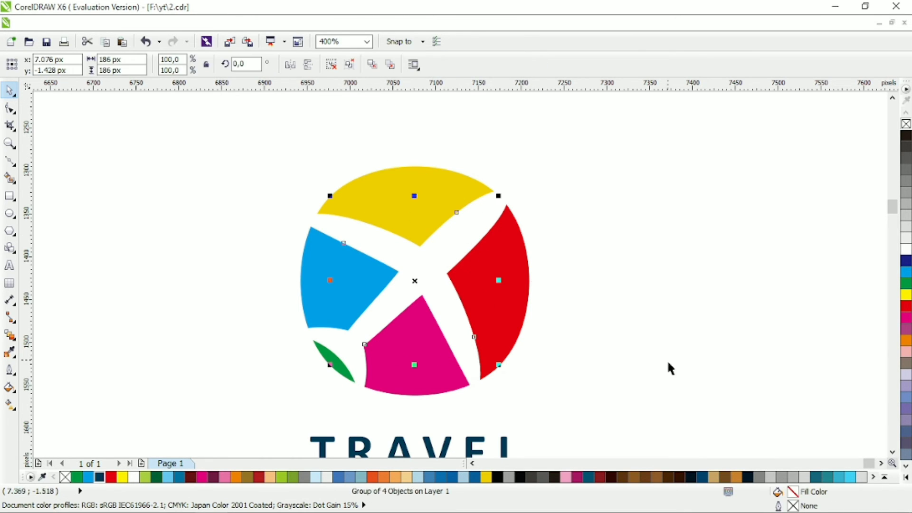
click(349, 64)
click(389, 136)
Fill the inner piece of the yellow section with darker yellow (C22 M26 Y100 K0)
click(414, 223)
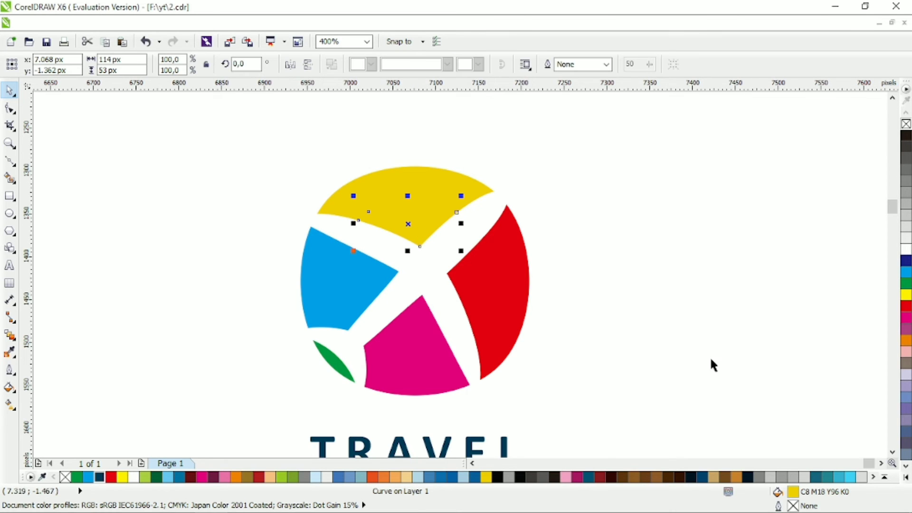
double_click(793, 492)
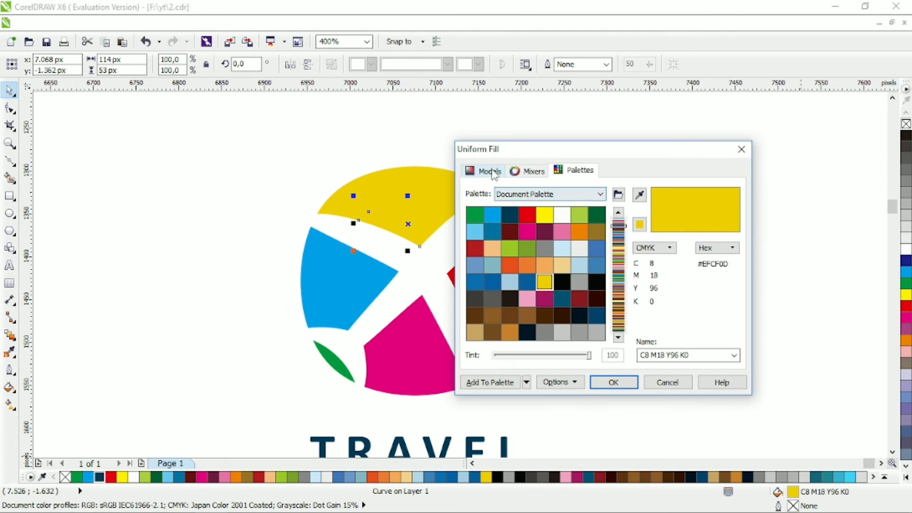
click(486, 172)
click(602, 235)
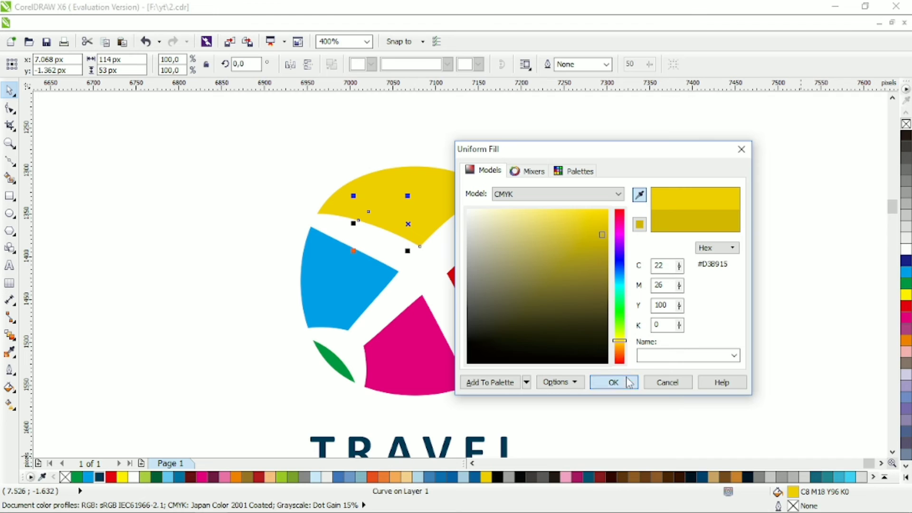
click(613, 383)
Fill the inner piece of the red section with darker red (C21 M100 Y100 K0)
click(492, 294)
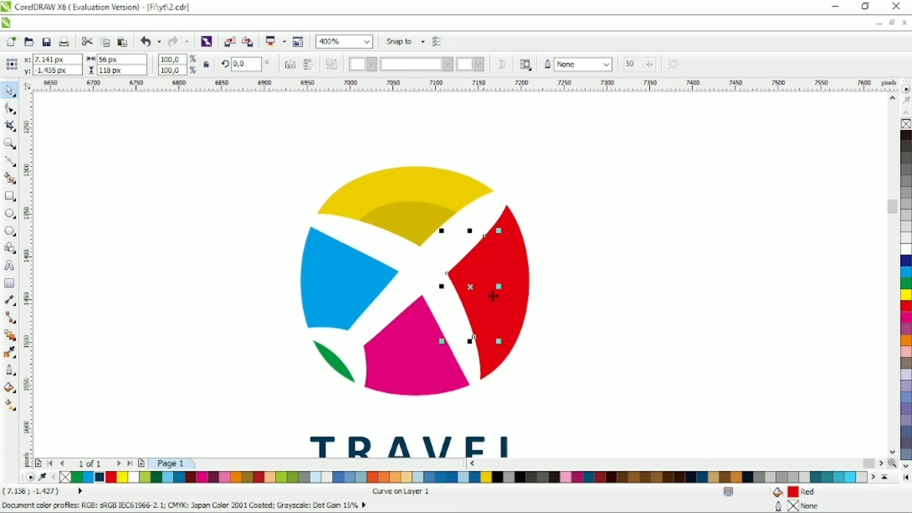
double_click(792, 492)
click(484, 170)
click(588, 243)
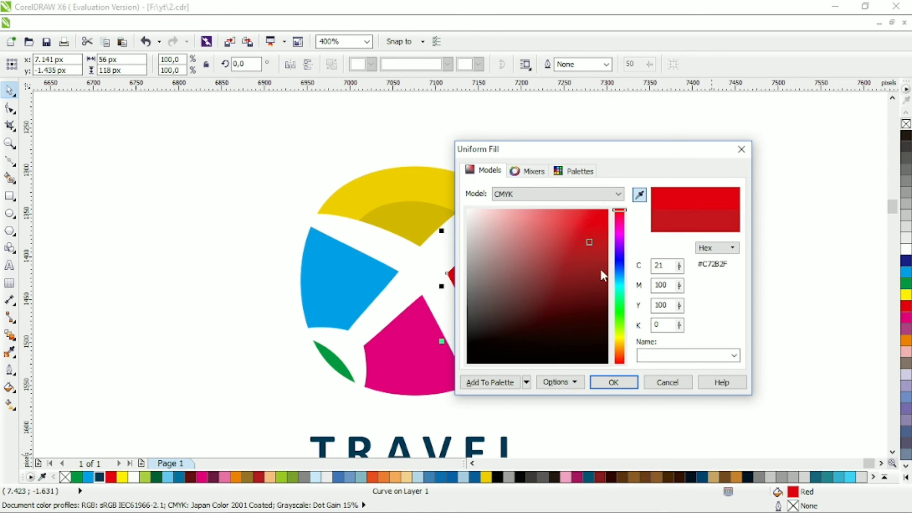
click(613, 383)
Fill the inner piece of the magenta section with darker magenta (C29 M100 Y29 K0)
click(411, 321)
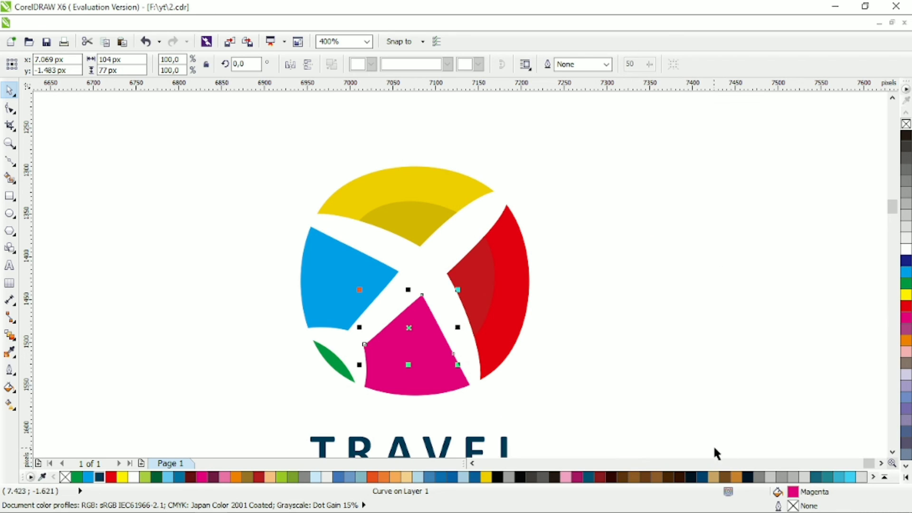
double_click(792, 492)
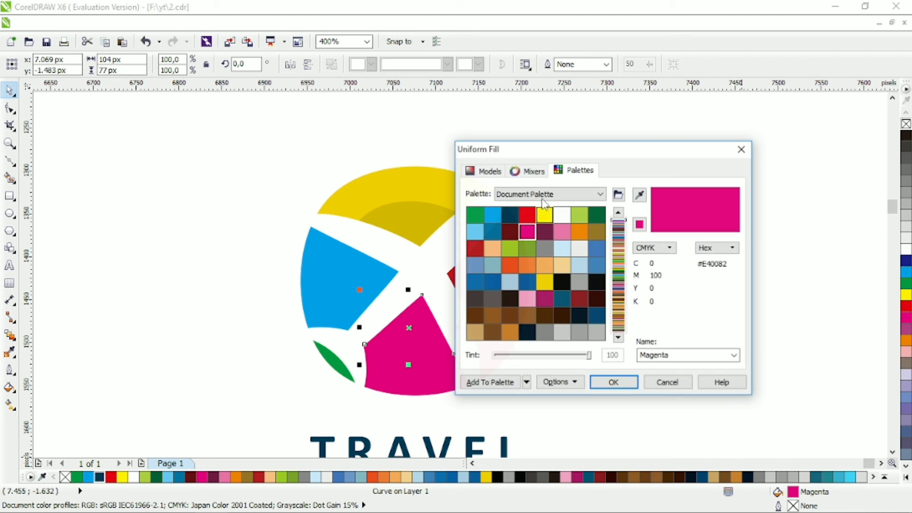
click(485, 170)
click(598, 252)
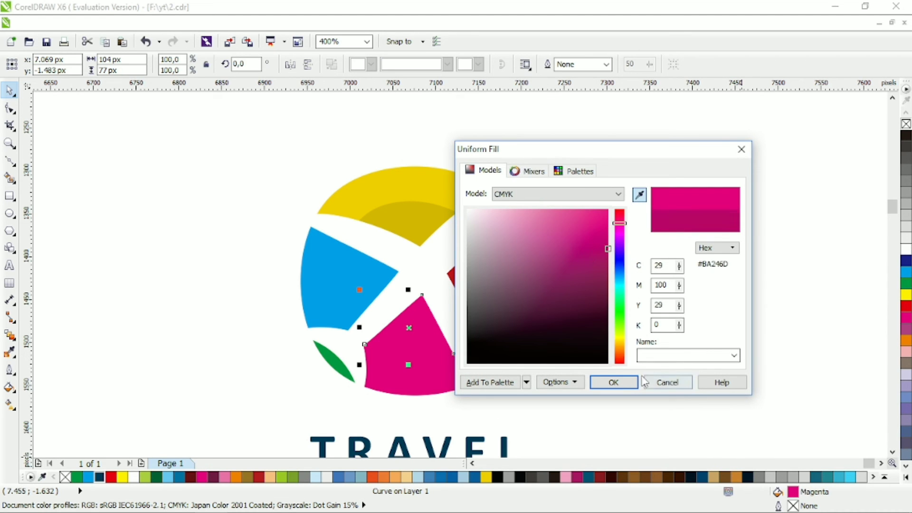
click(613, 383)
Fill the inner piece of the light blue section with a darker blue
click(392, 280)
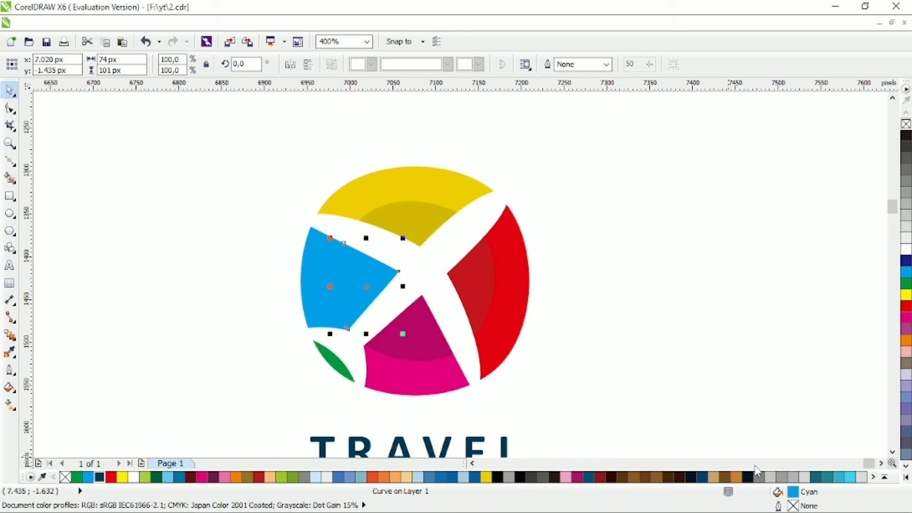
double_click(793, 492)
click(485, 170)
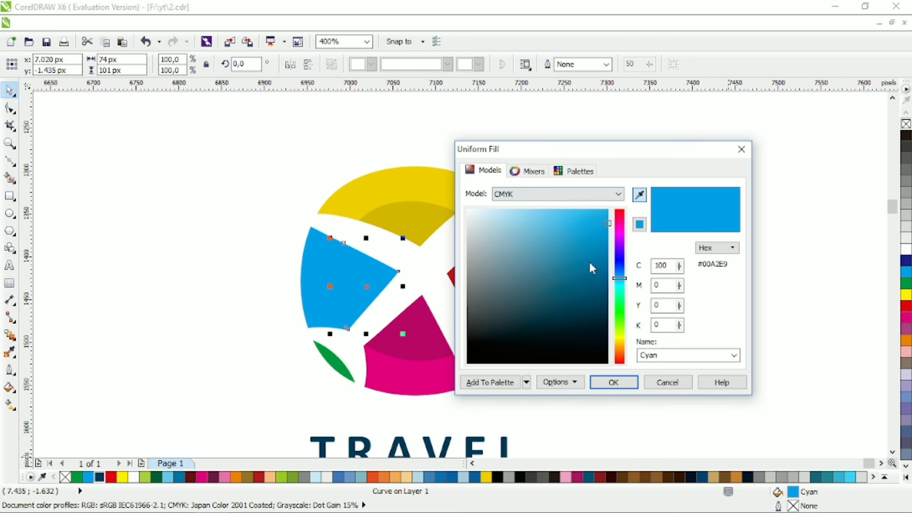
click(608, 243)
click(629, 380)
click(566, 292)
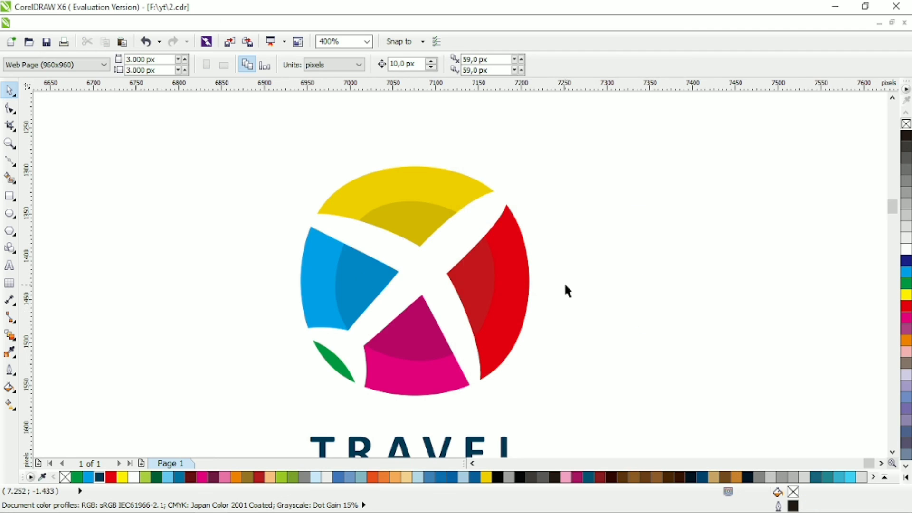
scroll(566, 291, down, 2)
drag(599, 187, 406, 343)
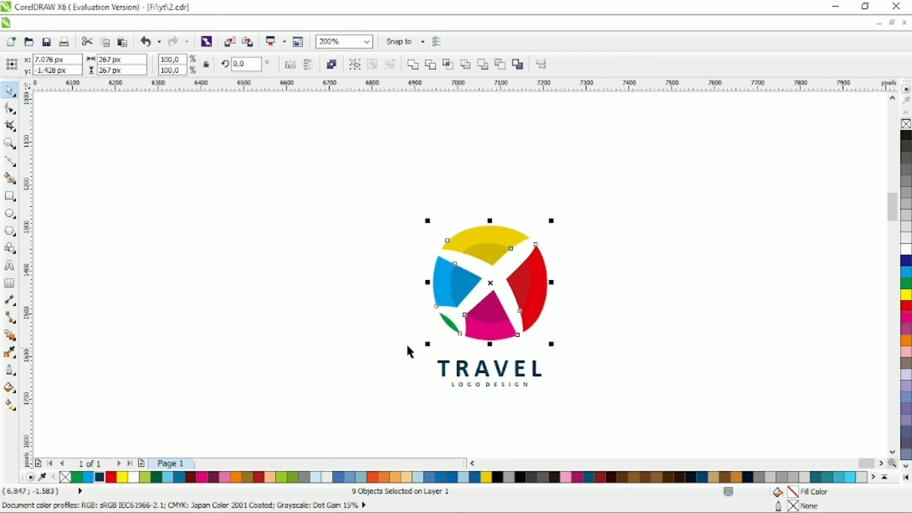
click(622, 242)
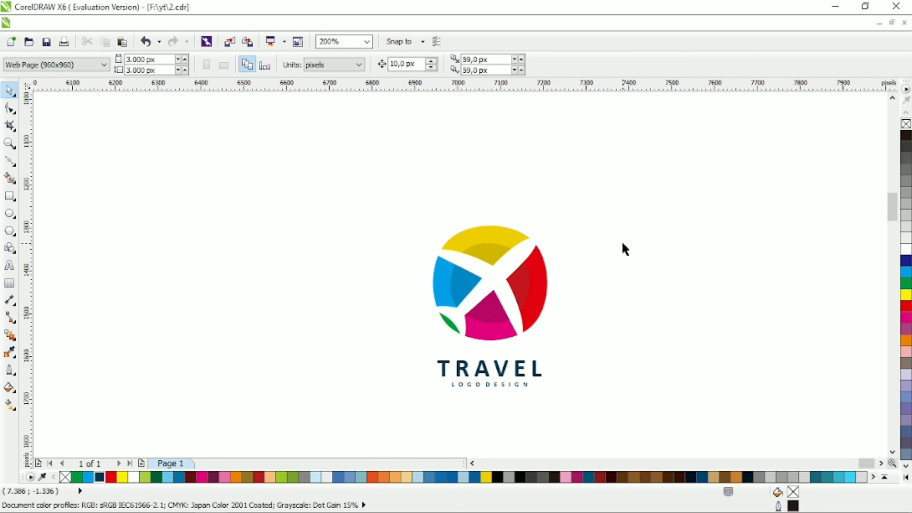